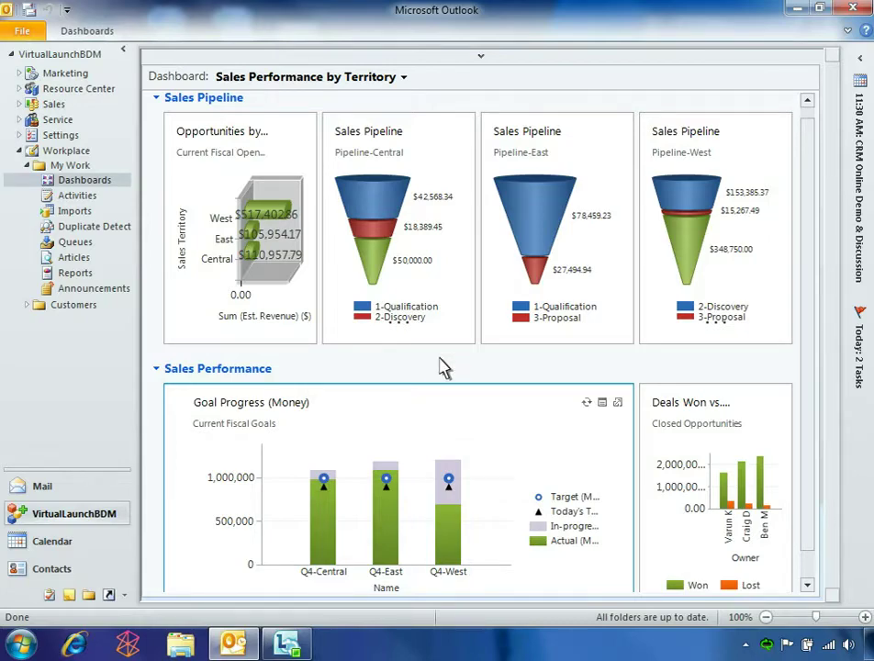
# Inspect the Q4-West goal progress and the Pipeline-West funnel, and switch to the West Region Sales dashboard.
pyautogui.moveTo(445, 530)
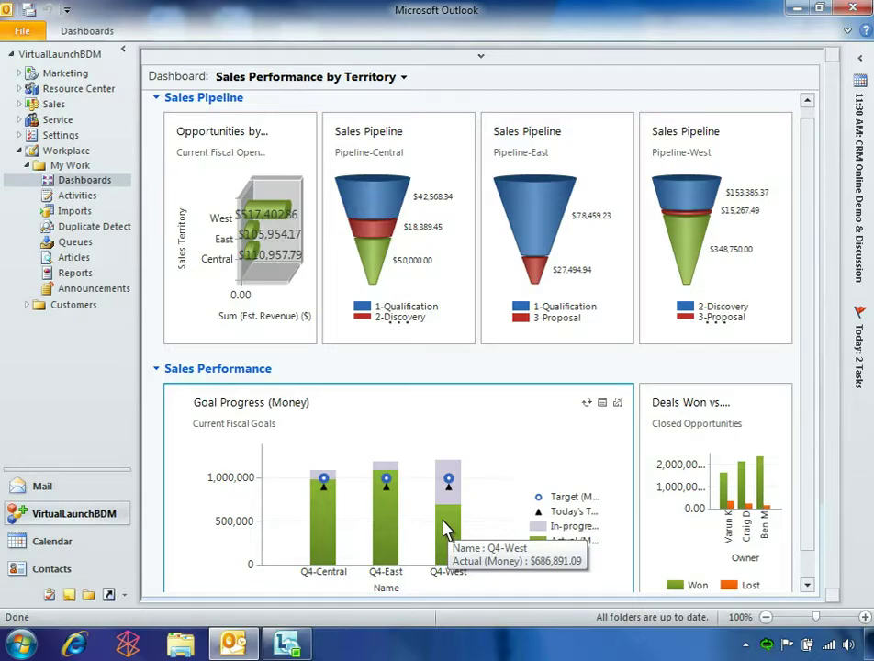
pyautogui.moveTo(449, 482)
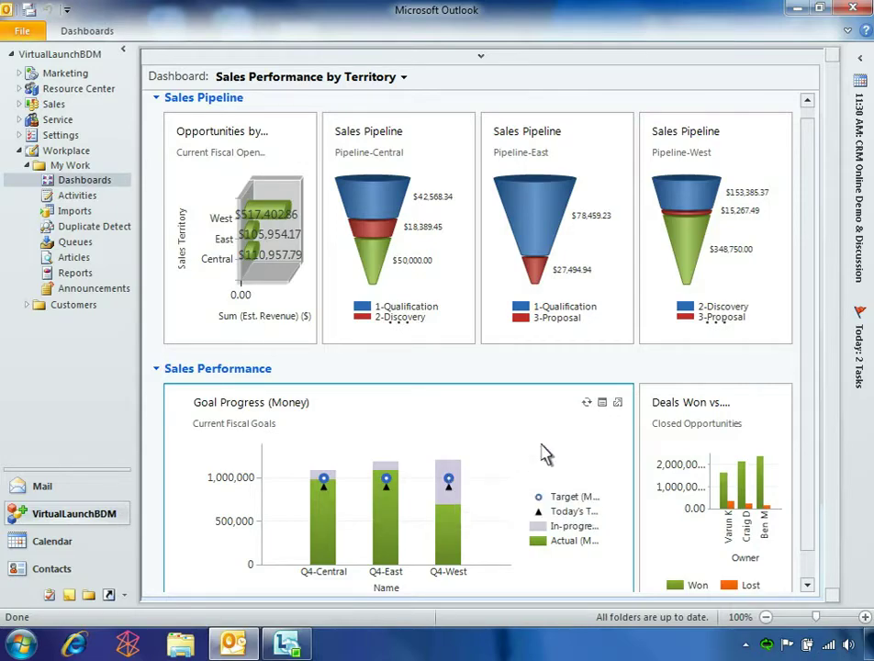
pyautogui.moveTo(689, 271)
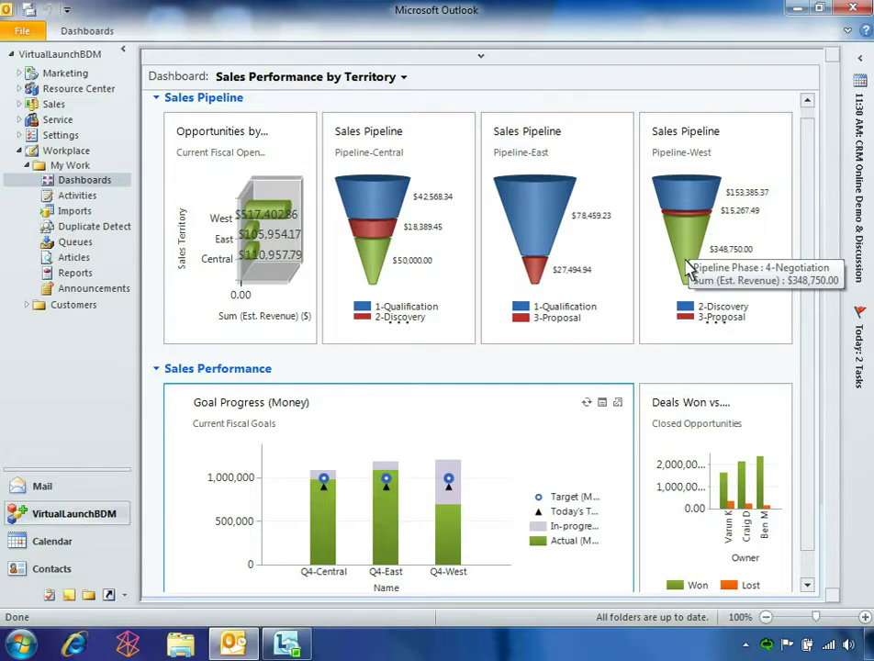
pyautogui.click(409, 81)
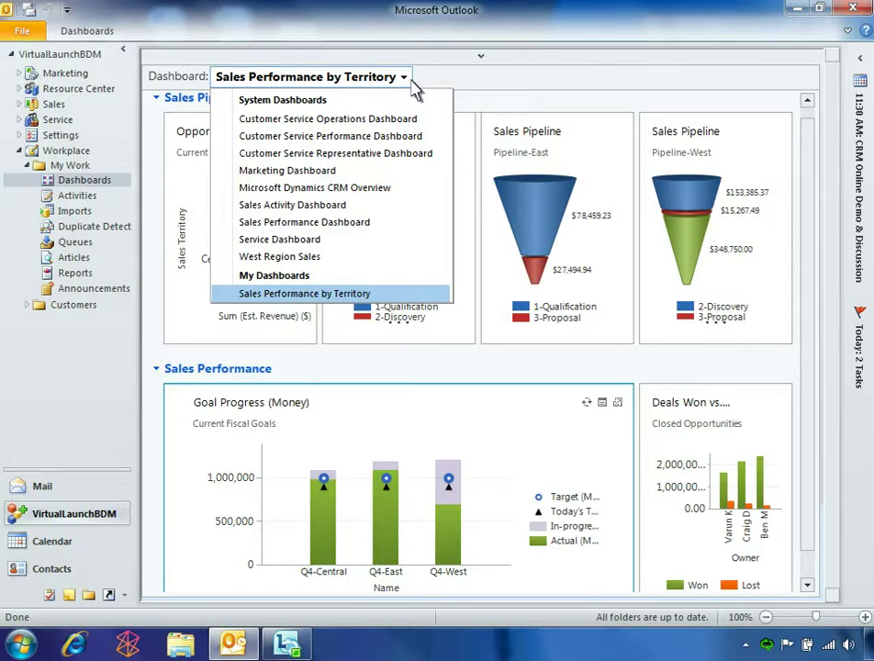
pyautogui.click(384, 264)
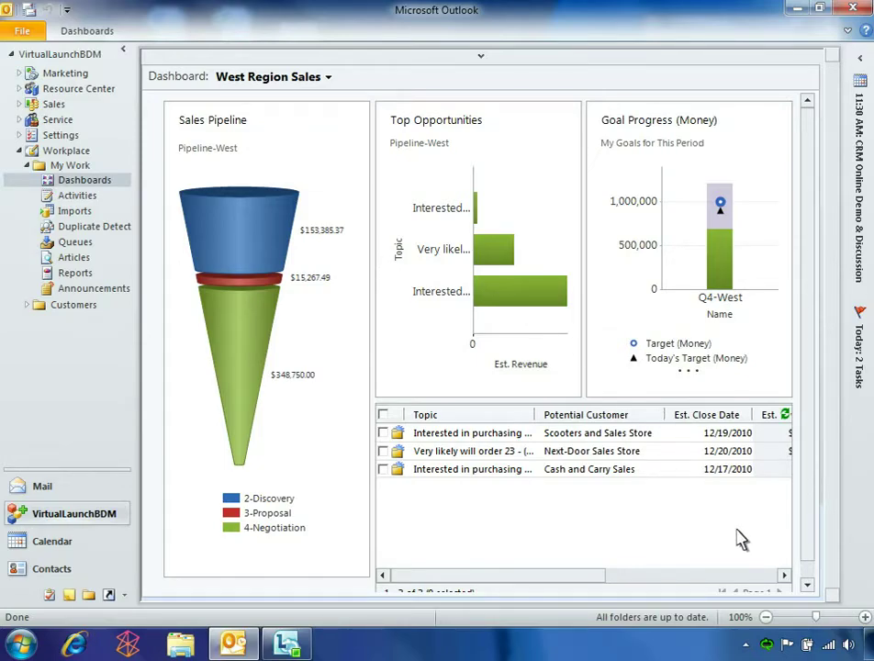
# Send the opportunities' manager the instant message "Urgent sales request - are you free for a quick call?" and start a video call.
pyautogui.click(754, 577)
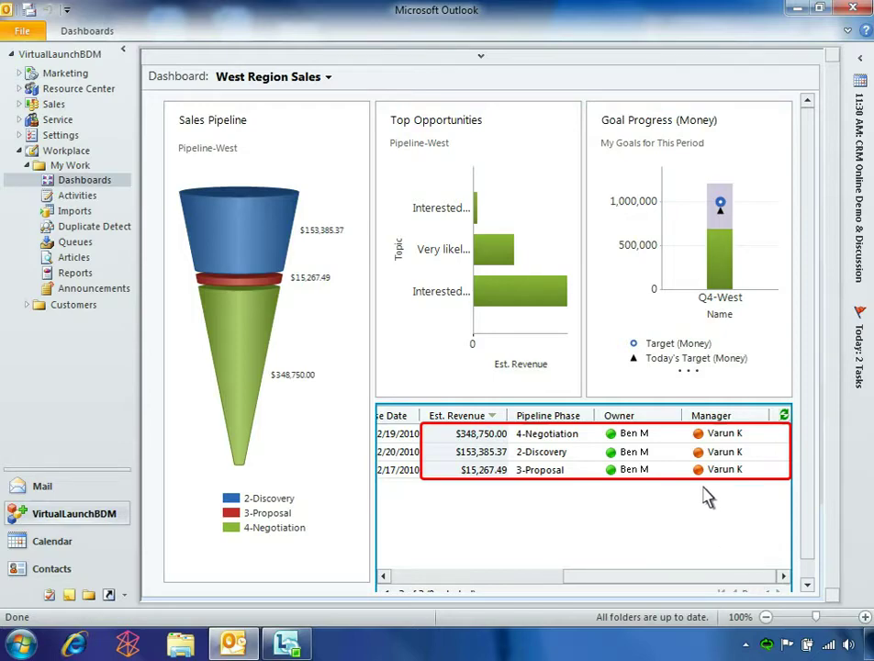
pyautogui.moveTo(698, 442)
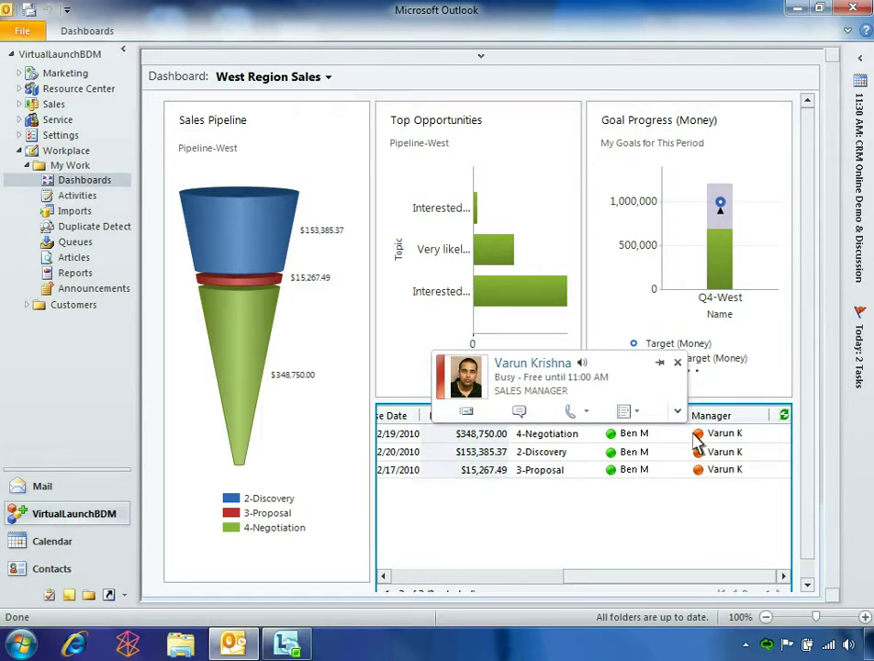
pyautogui.click(521, 412)
pyautogui.write('Urgent sales request - are yo')
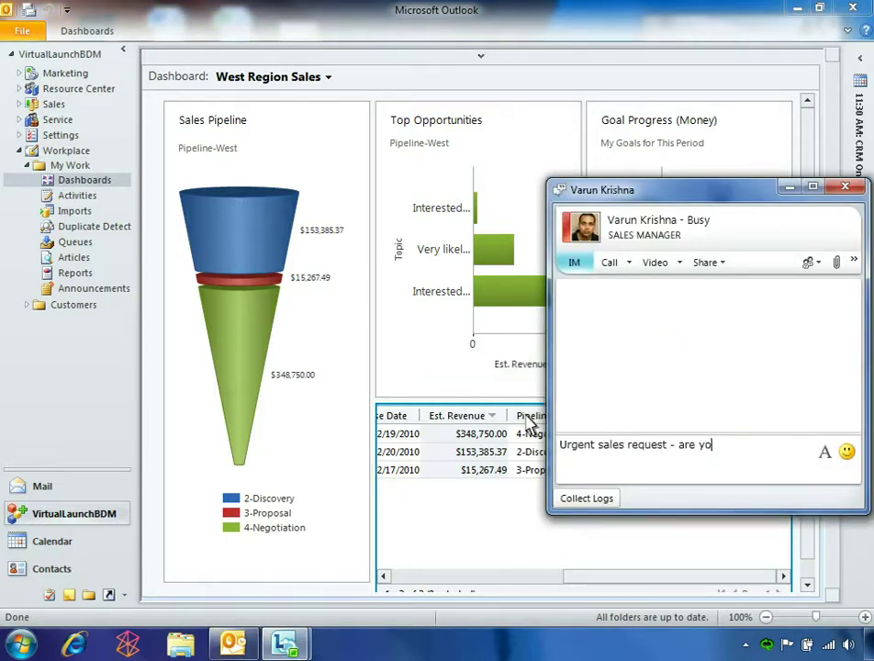
pyautogui.write('u free for a quick call?')
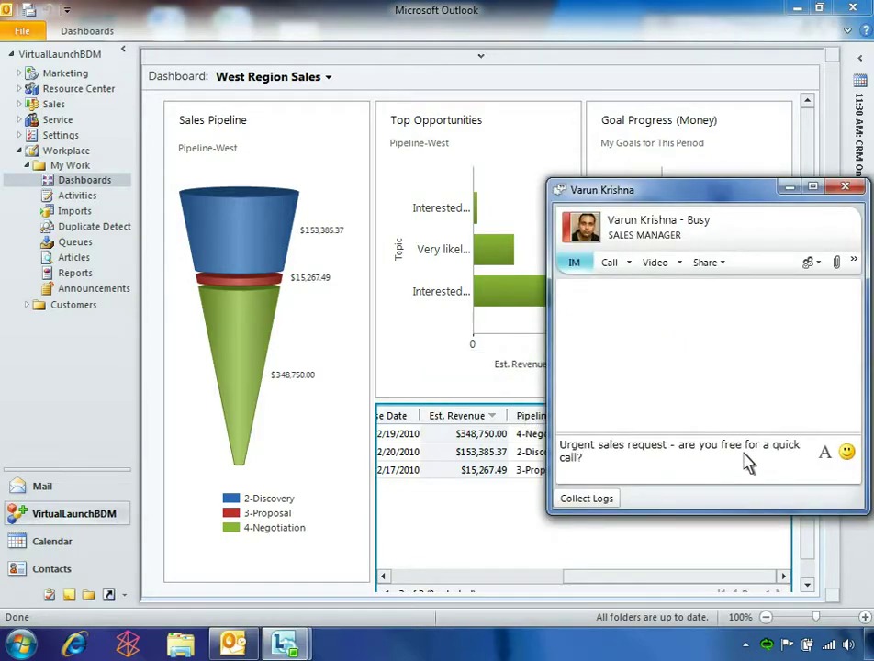
pyautogui.press('Return')
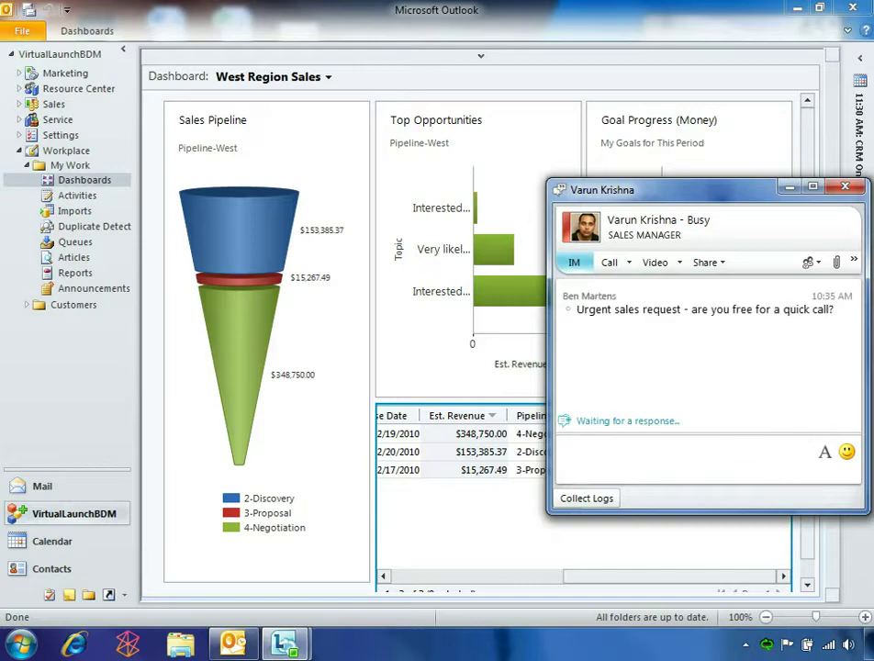
pyautogui.click(680, 263)
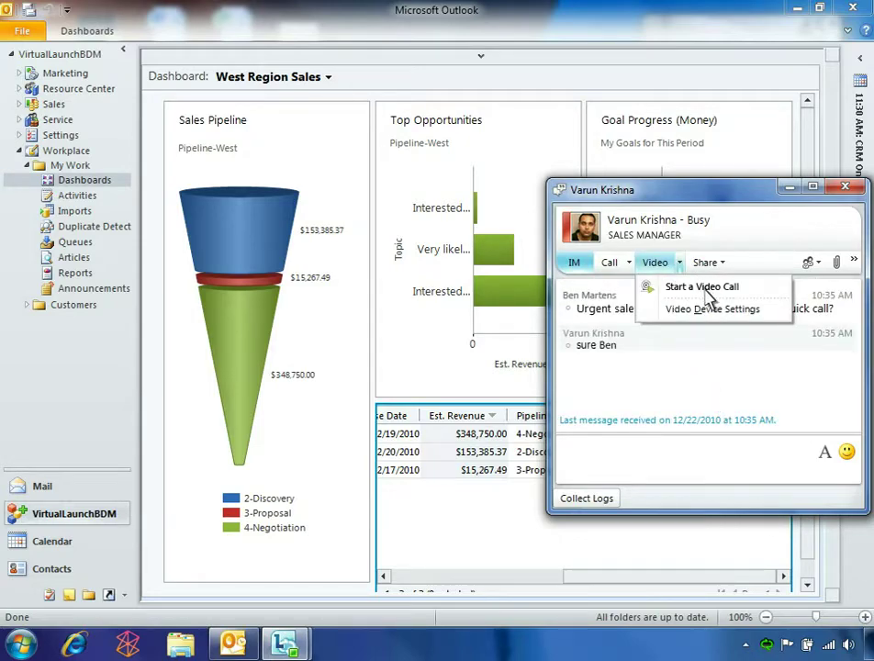
pyautogui.click(707, 288)
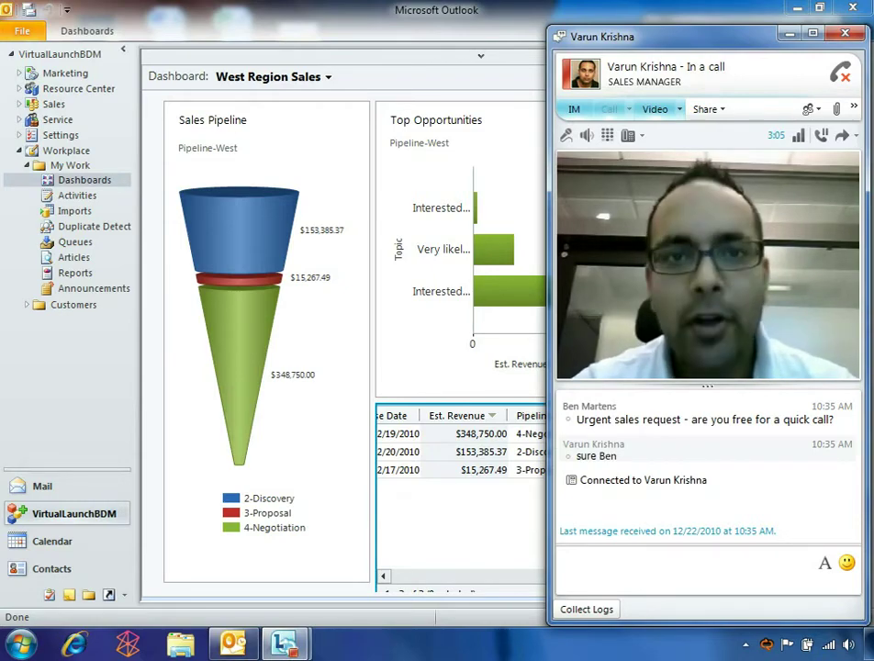
# Send the manager a message thanking them for the 10% discount approval, and close the conversation window.
pyautogui.write('Thanks')
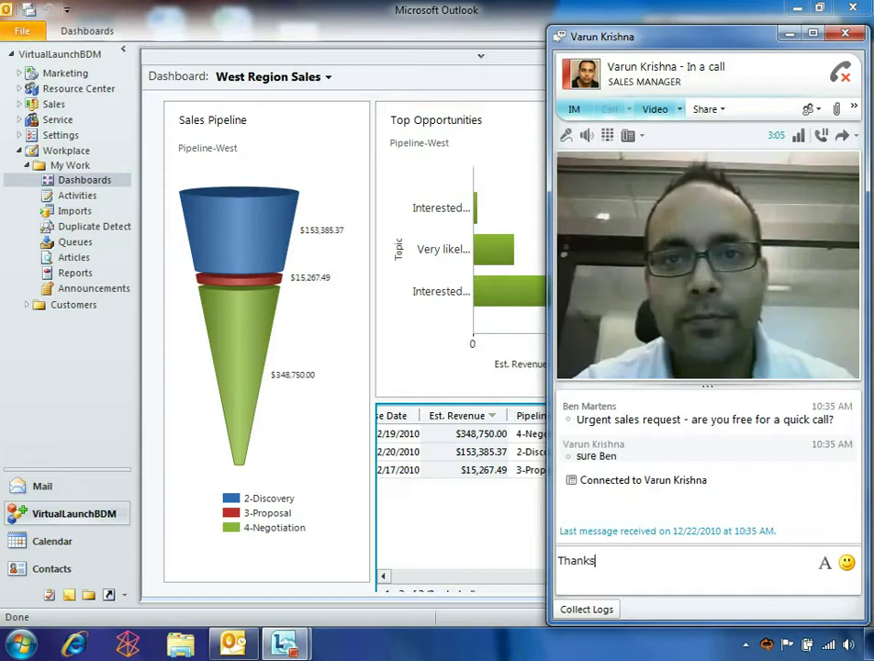
pyautogui.write(' for the 10% discount approval.  I will present it to the cu')
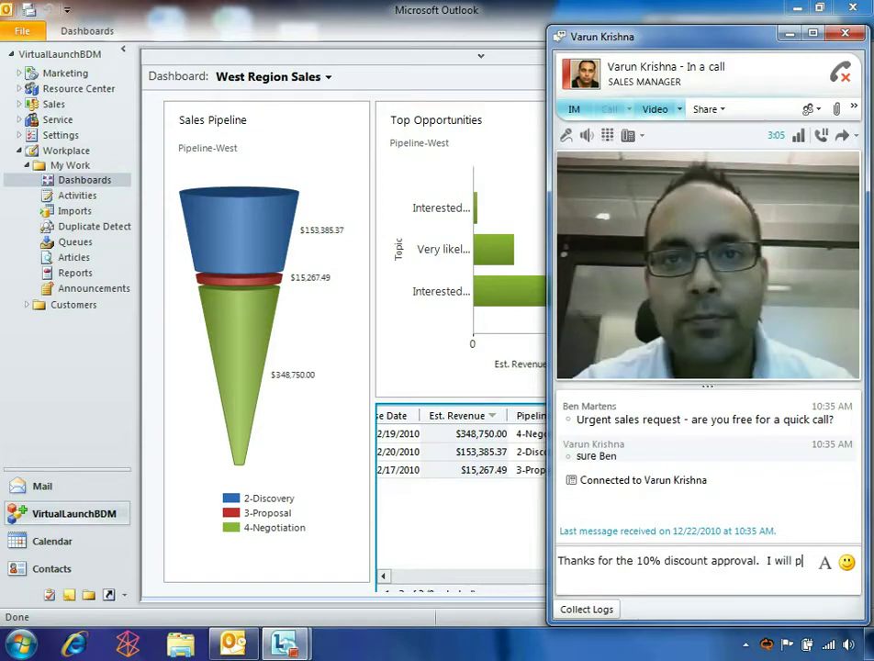
pyautogui.write('stomer and close this out.')
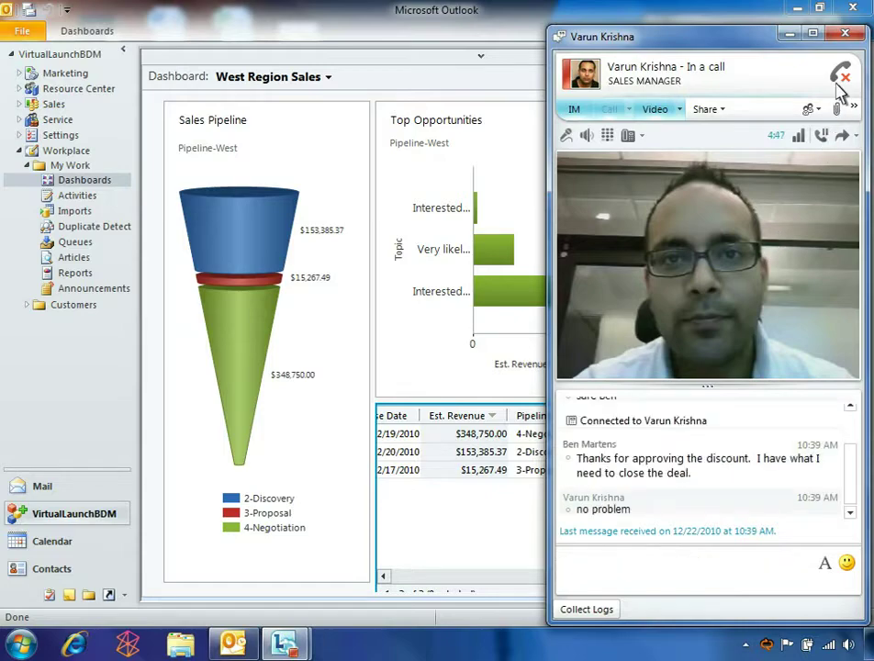
pyautogui.click(845, 35)
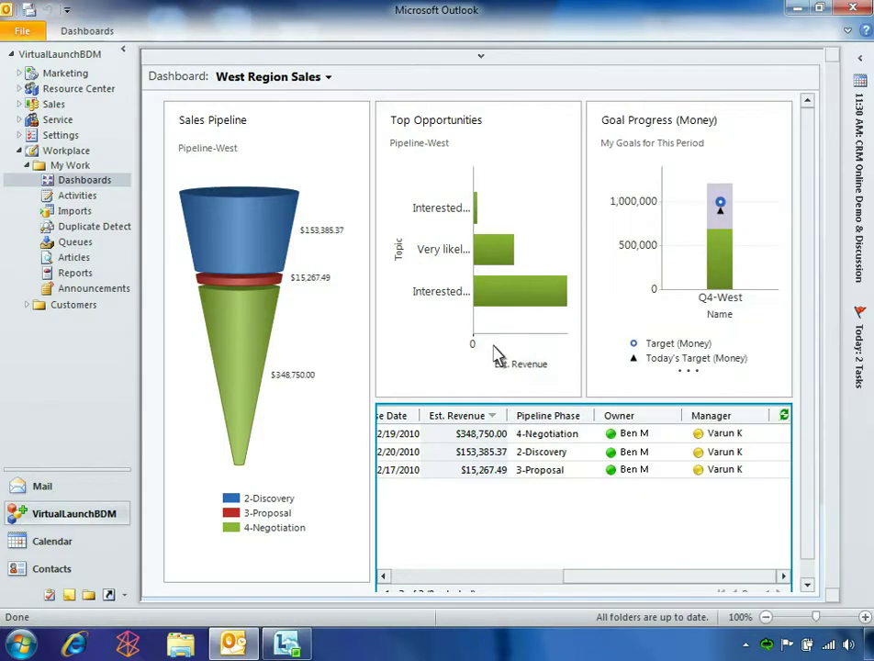
# Open the Scooters and Sales Store opportunity and review the progress of its Sales Process workflow job.
pyautogui.click(407, 577)
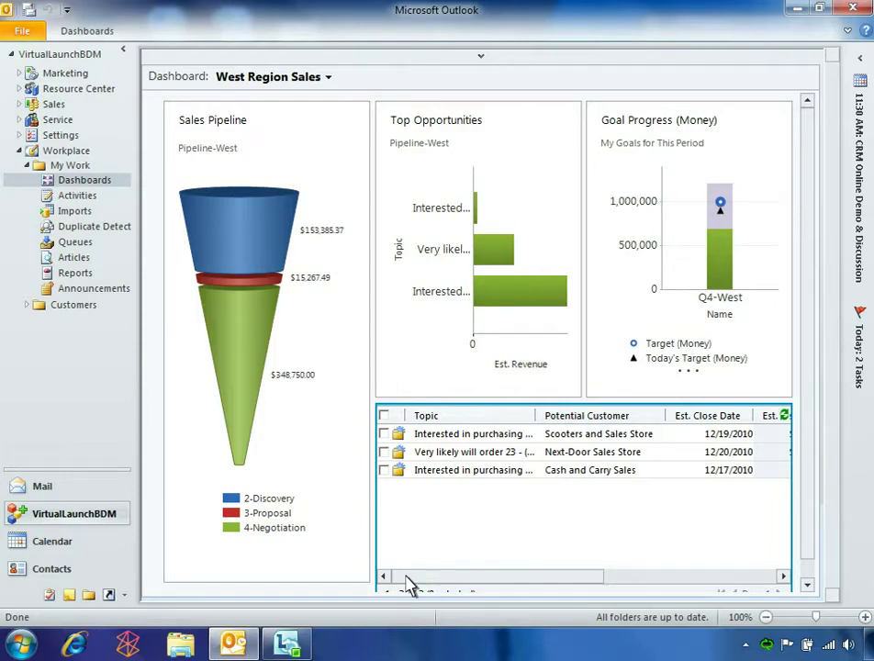
pyautogui.click(480, 434)
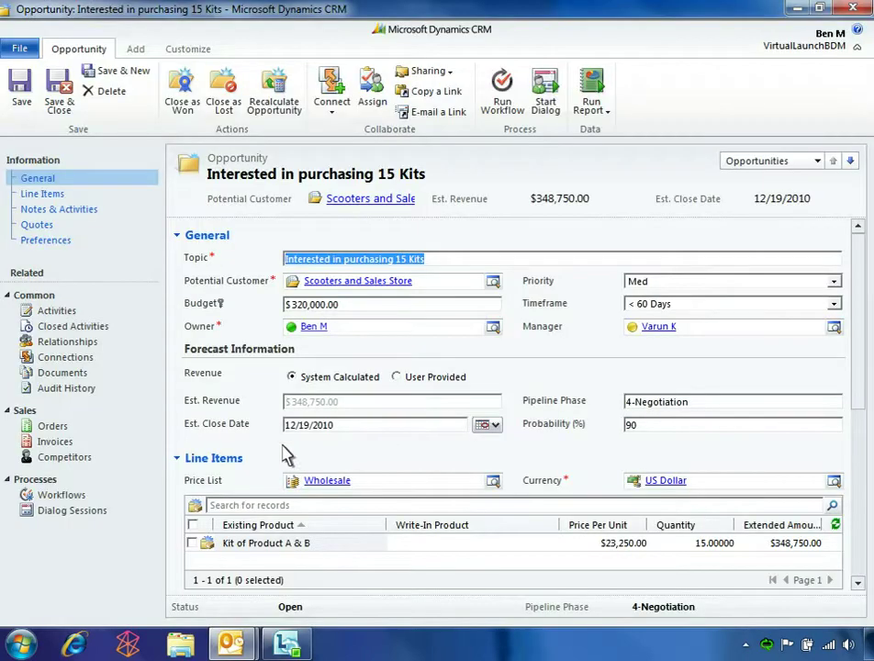
pyautogui.click(95, 504)
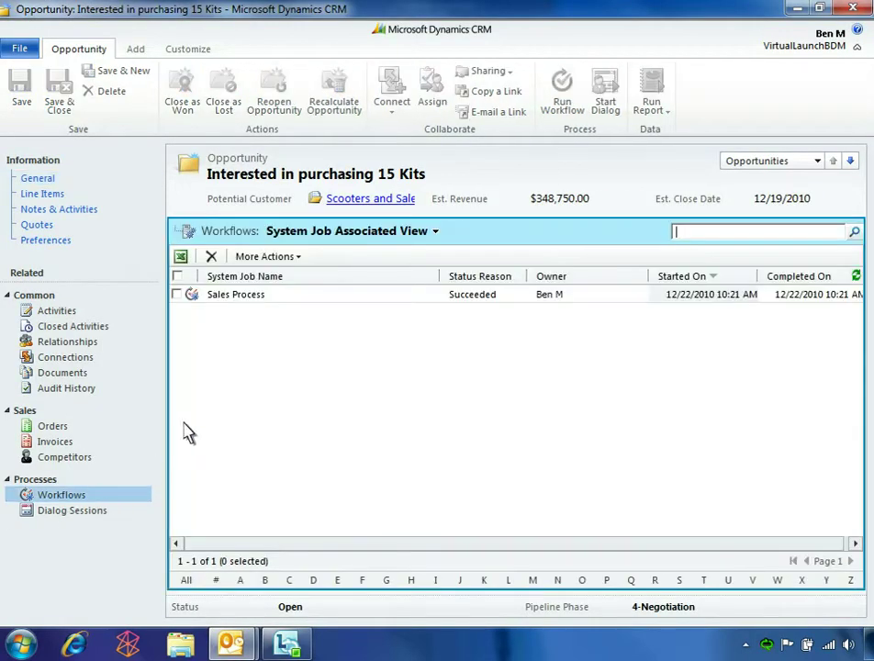
pyautogui.doubleClick(235, 300)
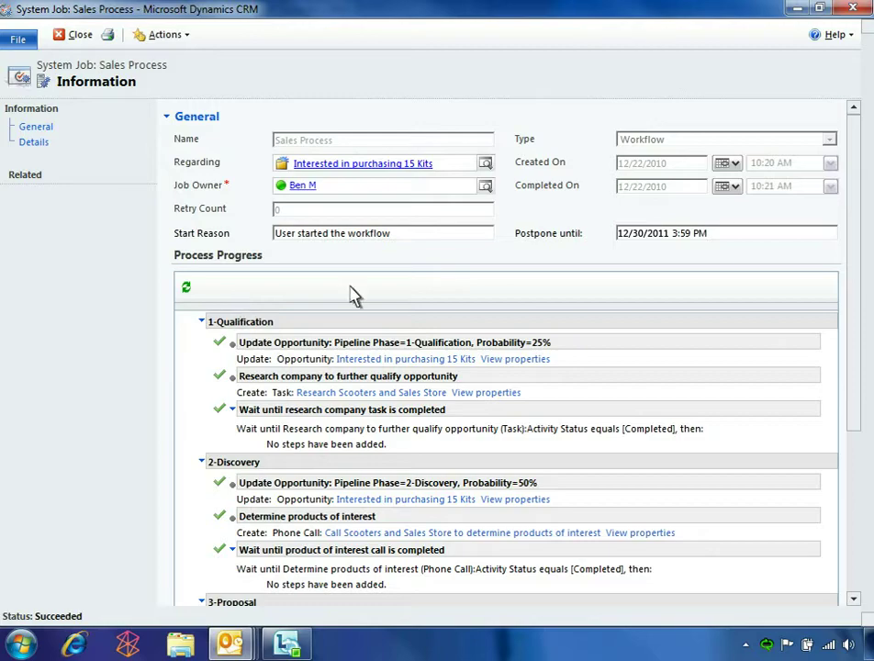
pyautogui.click(850, 16)
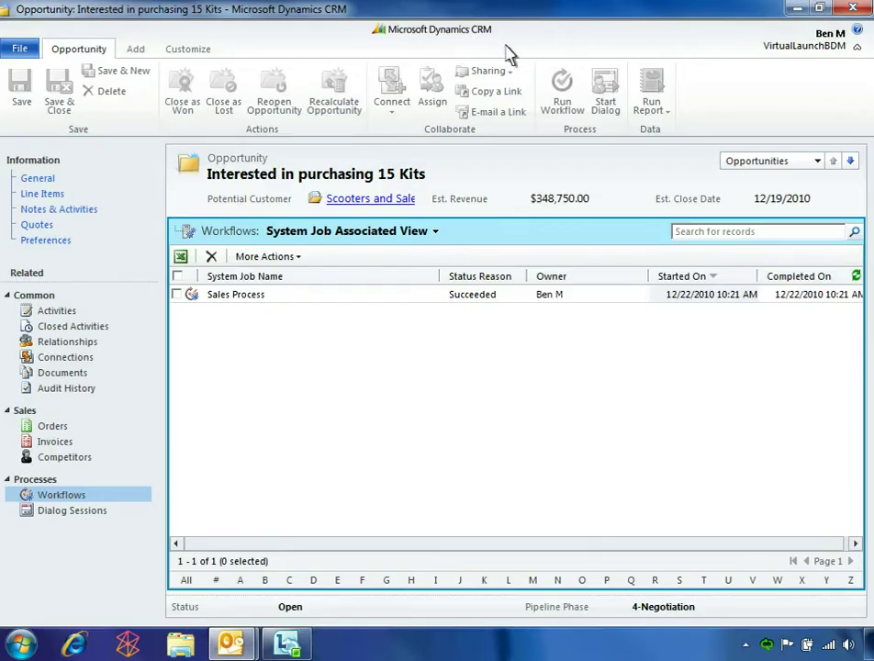
# Open the opportunity's "Interested in purchasing 15 Kits" quote and put it into revision.
pyautogui.click(68, 185)
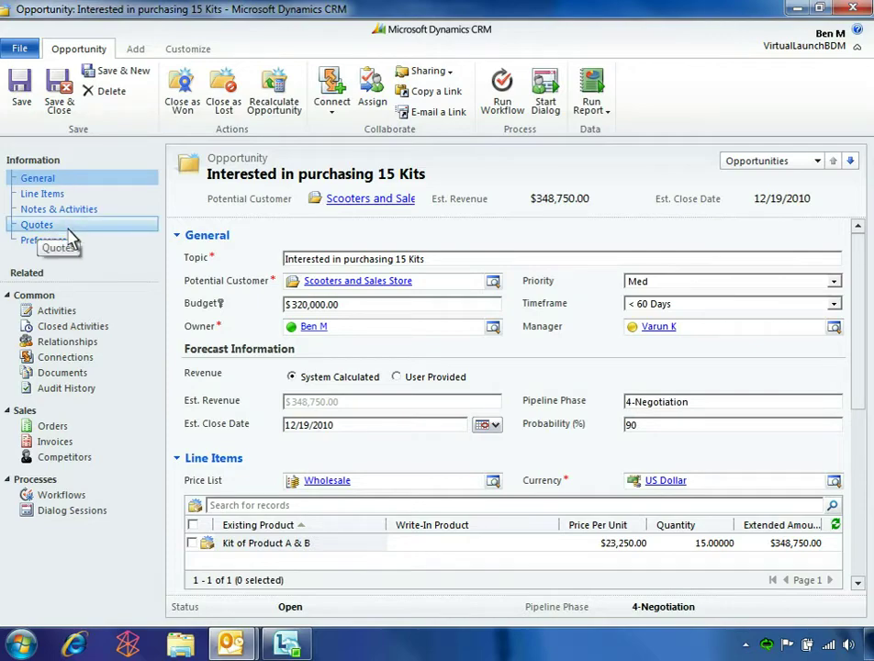
pyautogui.click(68, 230)
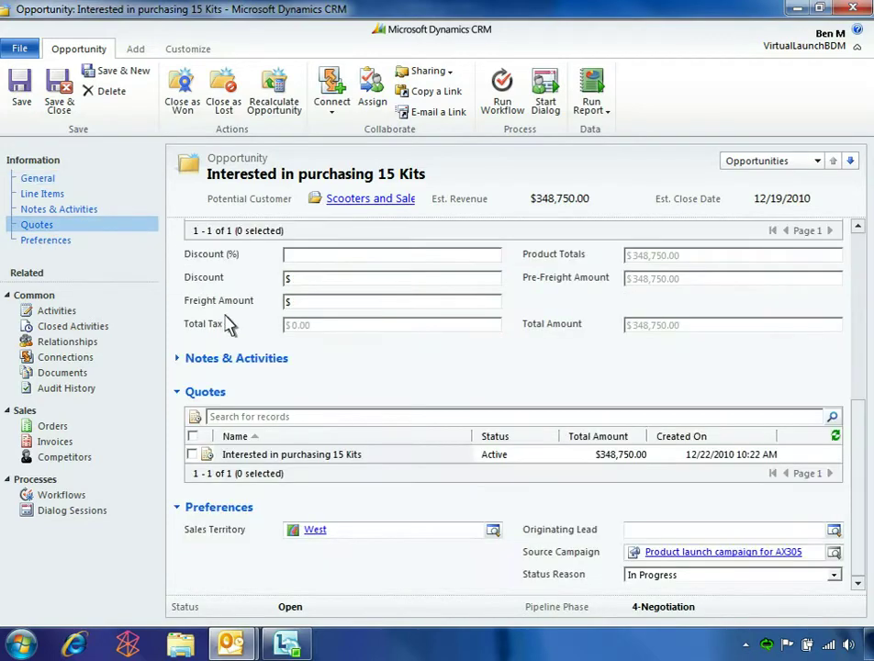
pyautogui.click(309, 455)
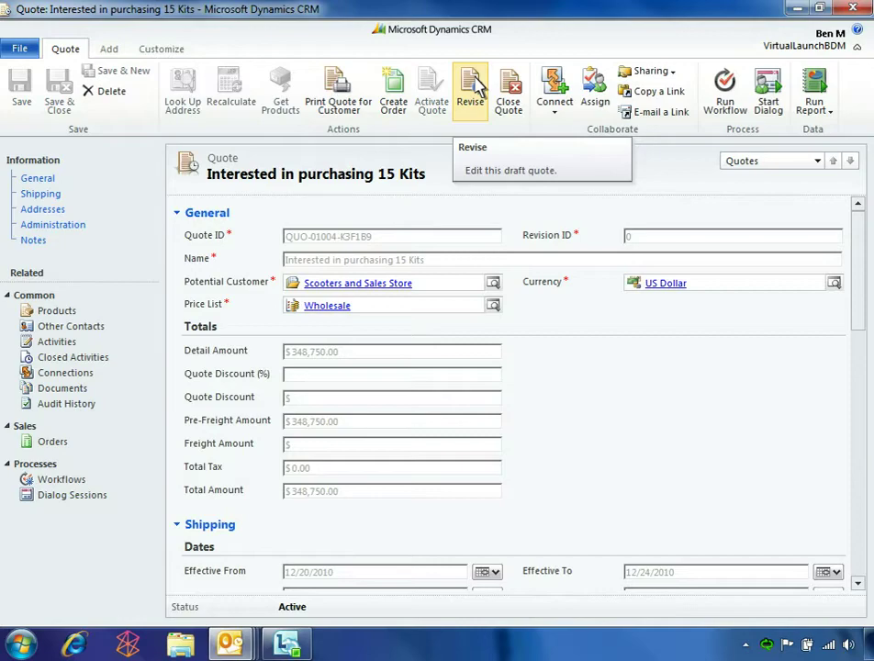
pyautogui.click(471, 87)
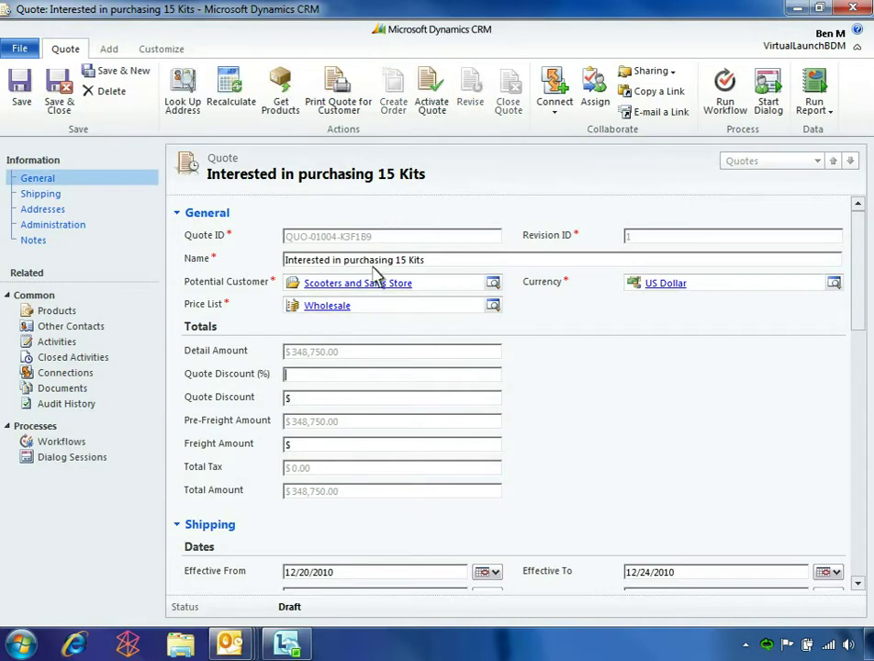
# Set the quote discount to 10.00% and activate the revised quote.
pyautogui.click(354, 376)
pyautogui.write('10.00')
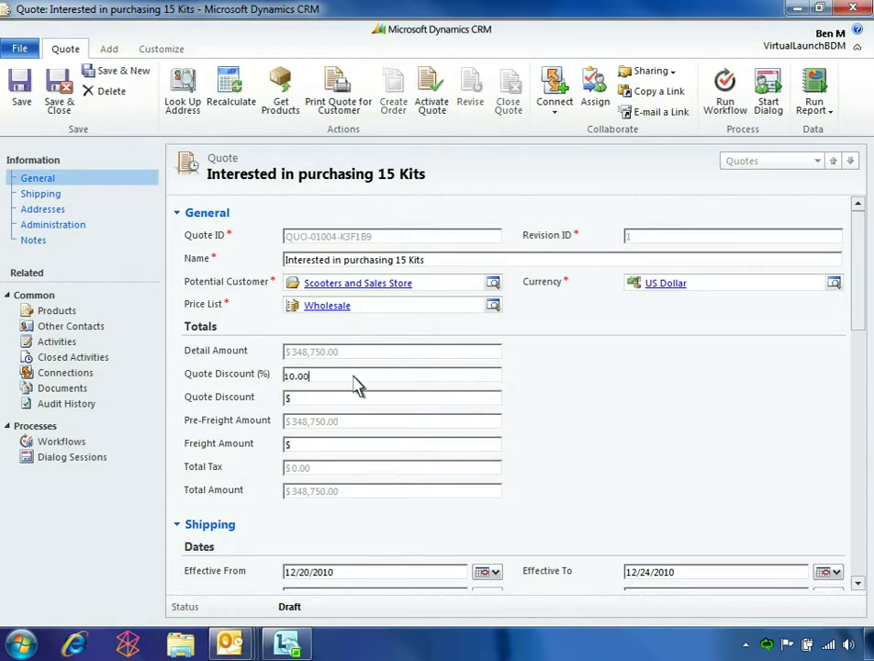
pyautogui.click(432, 91)
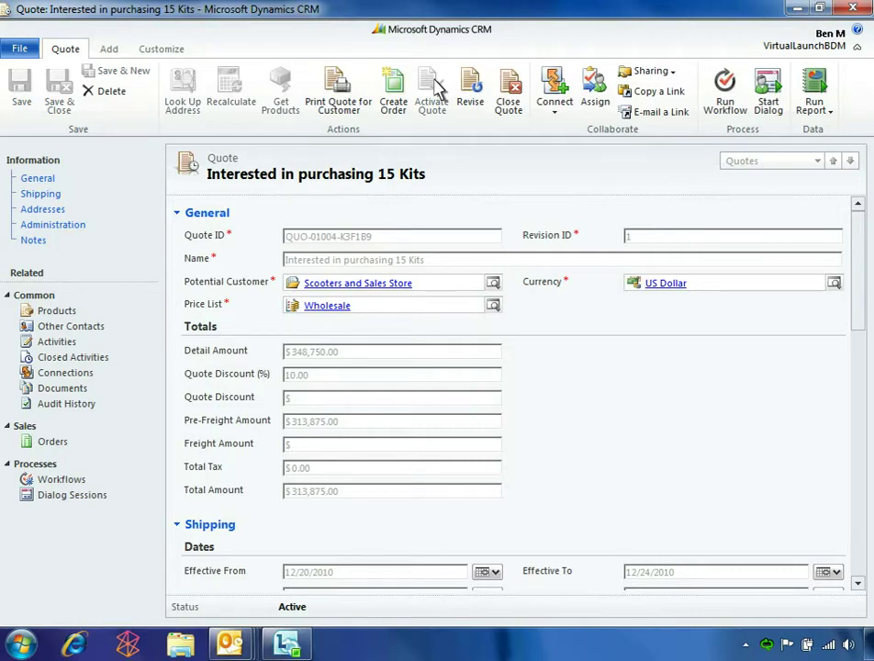
# Start a Word mail merge to print the quote for the customer, using the personal template Customized Quote.
pyautogui.click(339, 92)
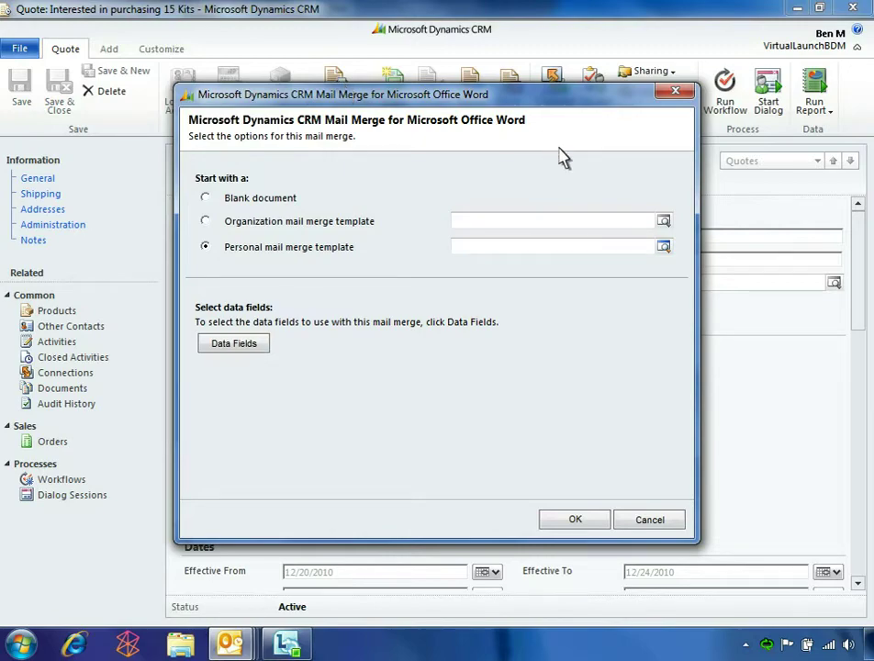
pyautogui.click(664, 249)
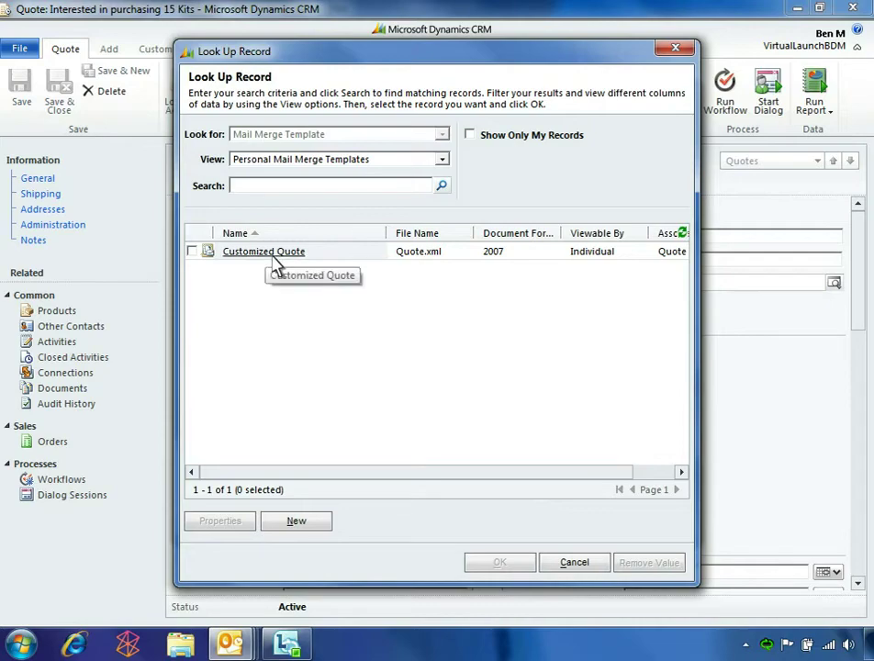
pyautogui.click(225, 254)
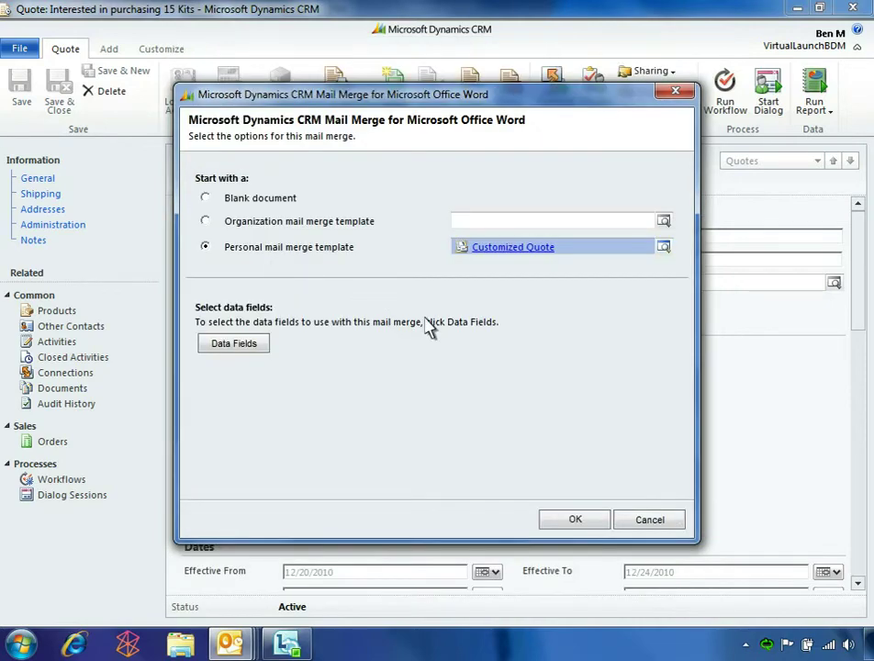
pyautogui.click(575, 521)
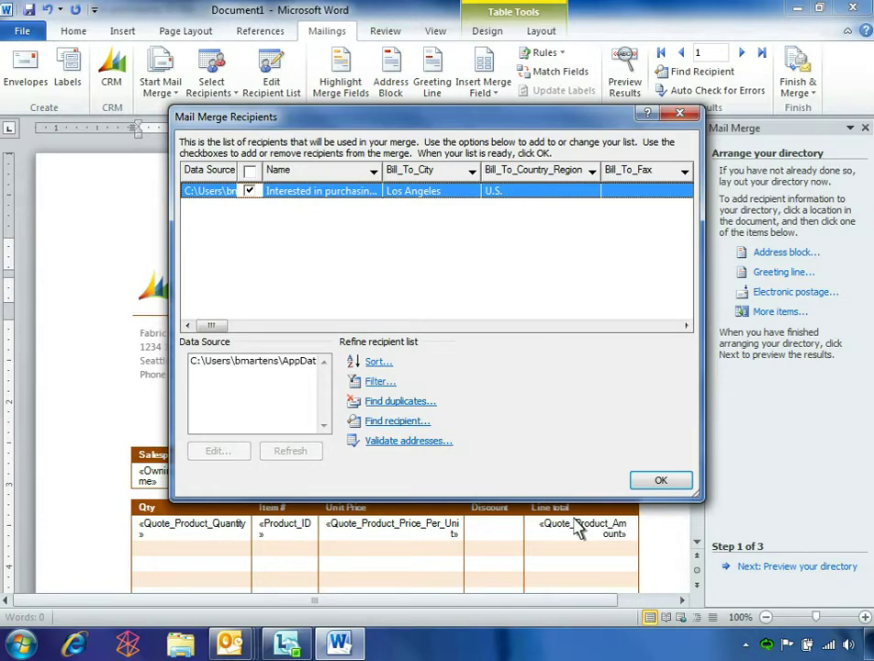
# Accept the listed recipient, preview the merged quote, and merge all records to a new document.
pyautogui.click(662, 484)
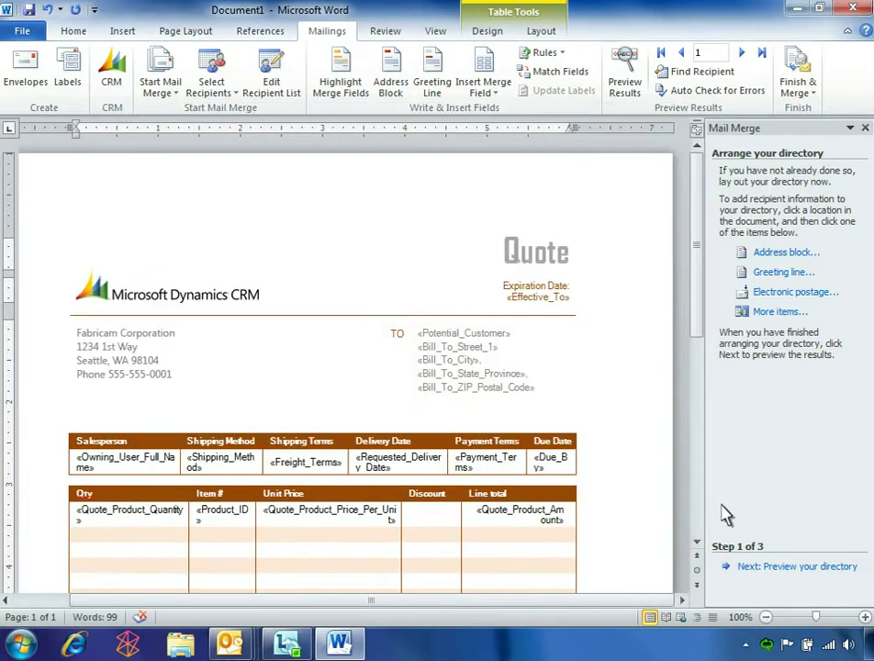
pyautogui.click(773, 568)
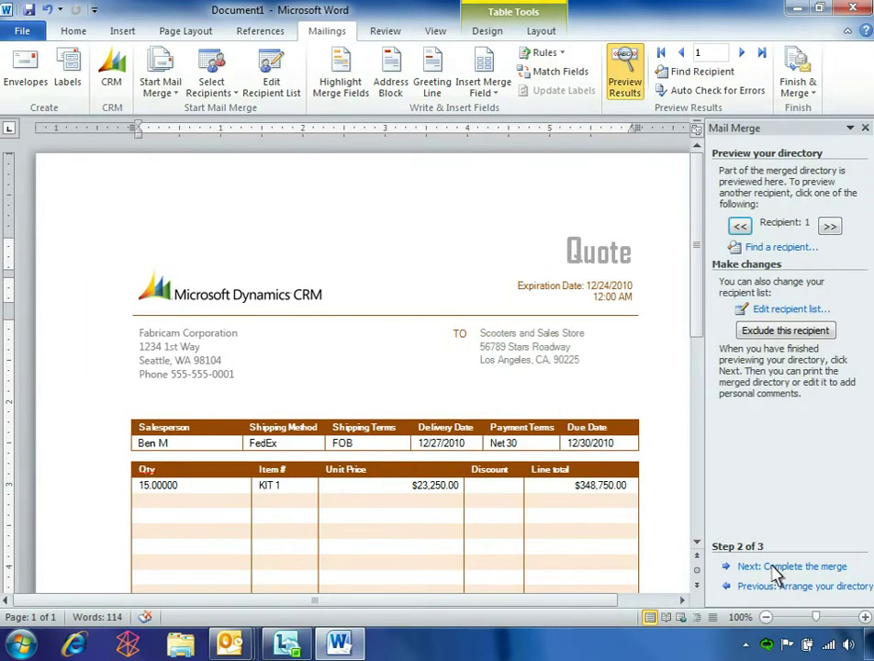
pyautogui.click(774, 567)
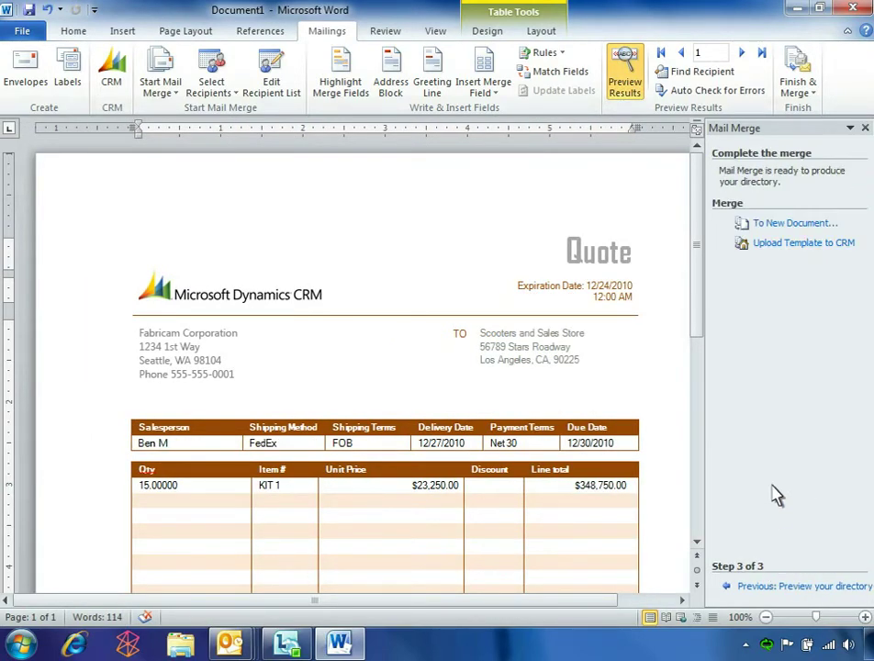
pyautogui.click(773, 229)
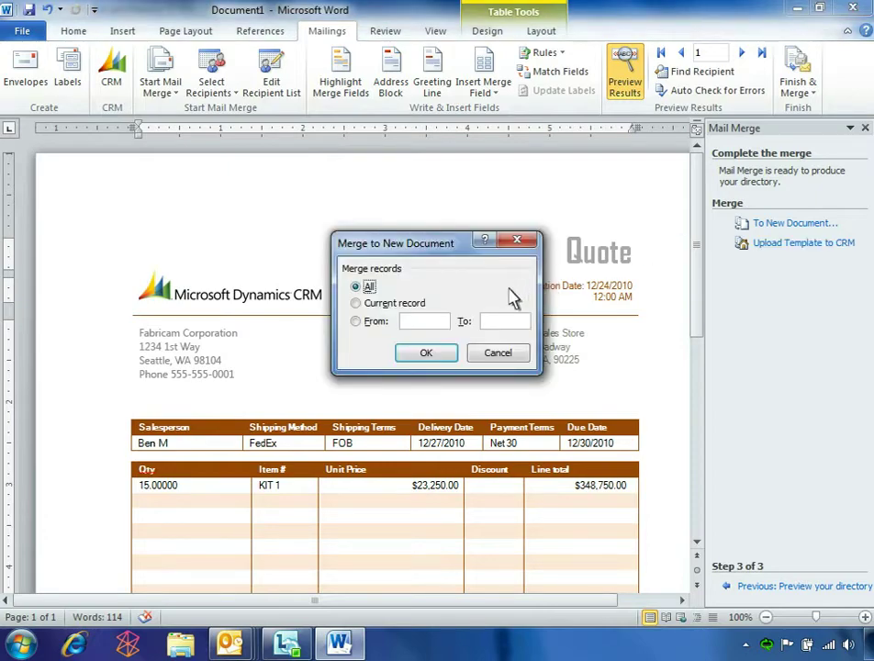
pyautogui.click(427, 355)
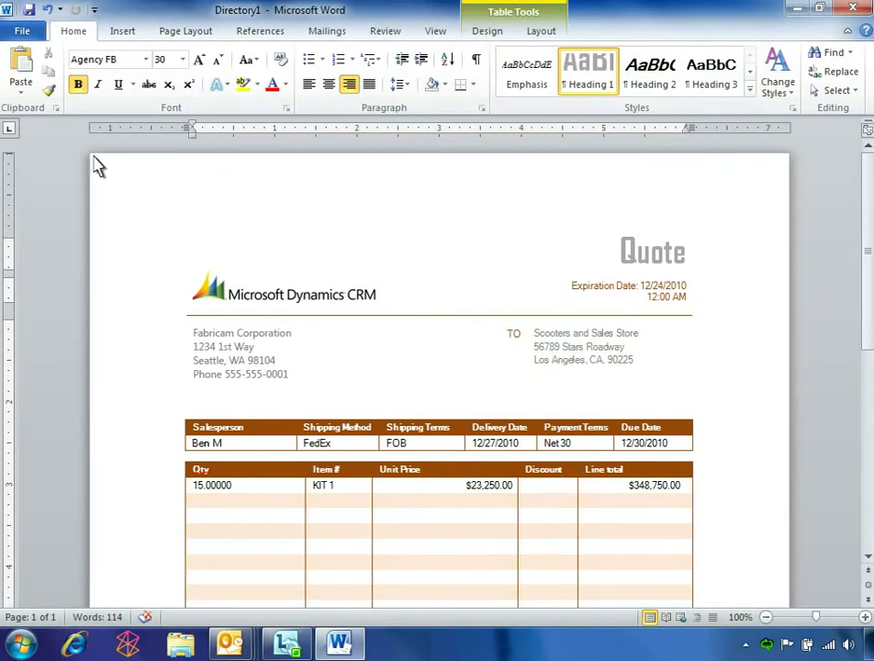
# Save the merged quote to the "Interested in purchasing 15 Kits" SharePoint location as "Quote - Revised".
pyautogui.click(22, 33)
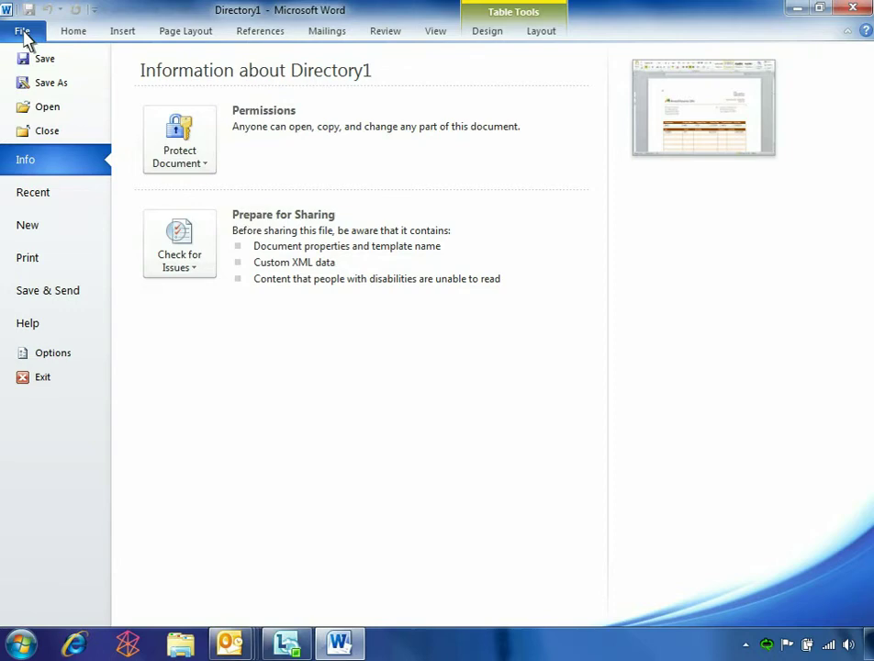
pyautogui.click(55, 292)
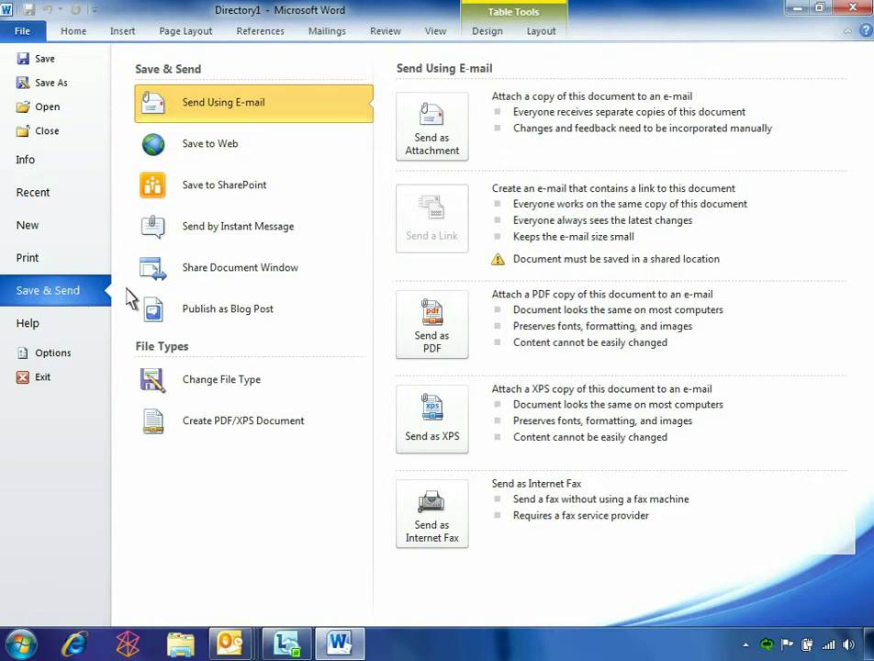
pyautogui.click(303, 200)
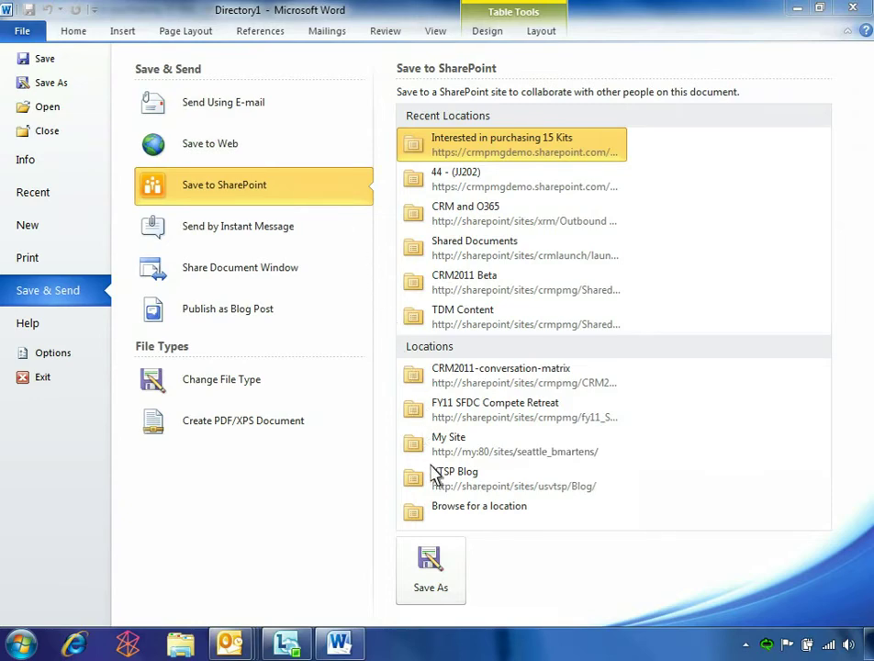
pyautogui.click(450, 591)
pyautogui.write('- Revised')
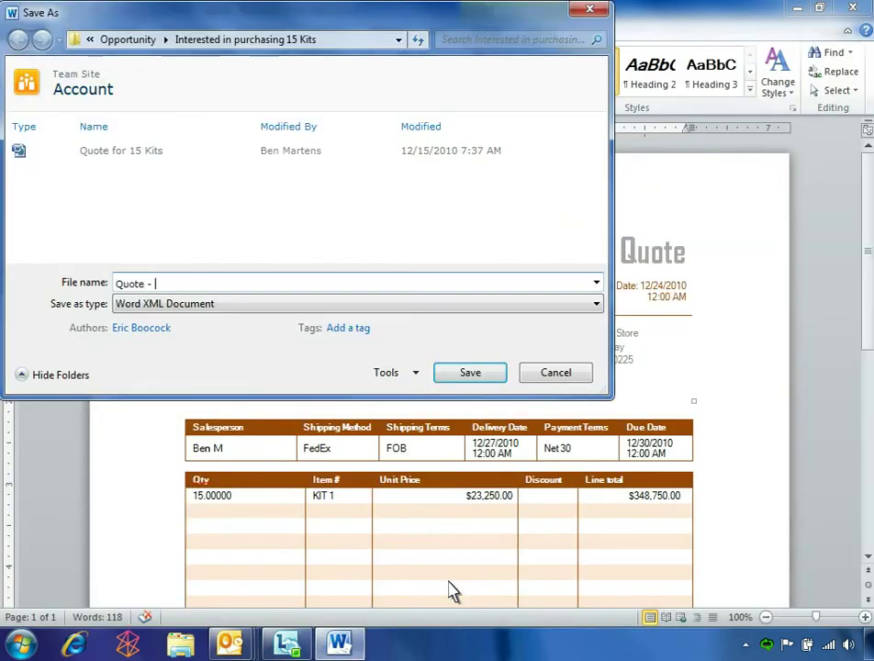
pyautogui.click(466, 376)
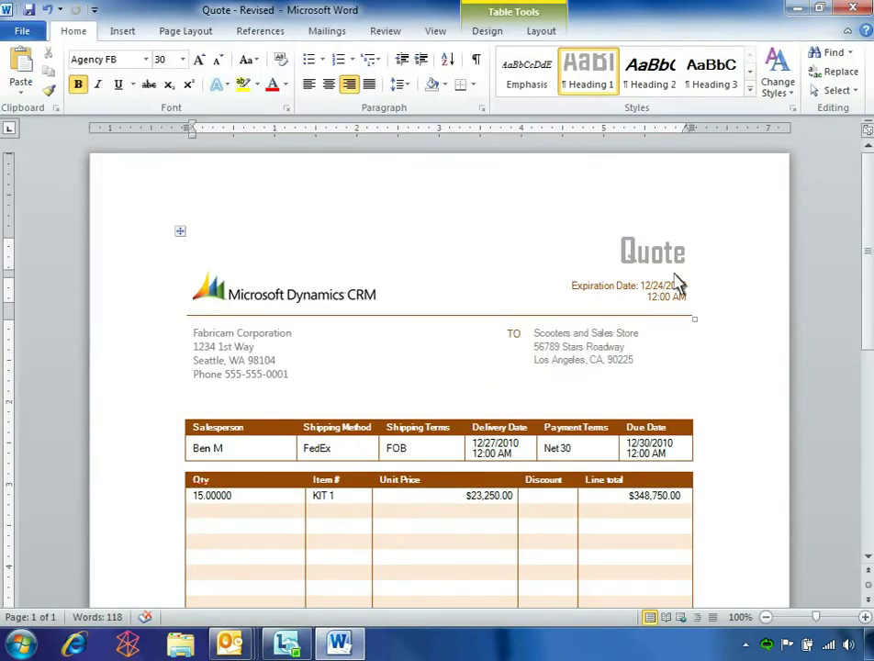
# Close the merged document and create Microsoft Dynamics CRM activities for the mail merge, automatically closed as completed.
pyautogui.click(850, 9)
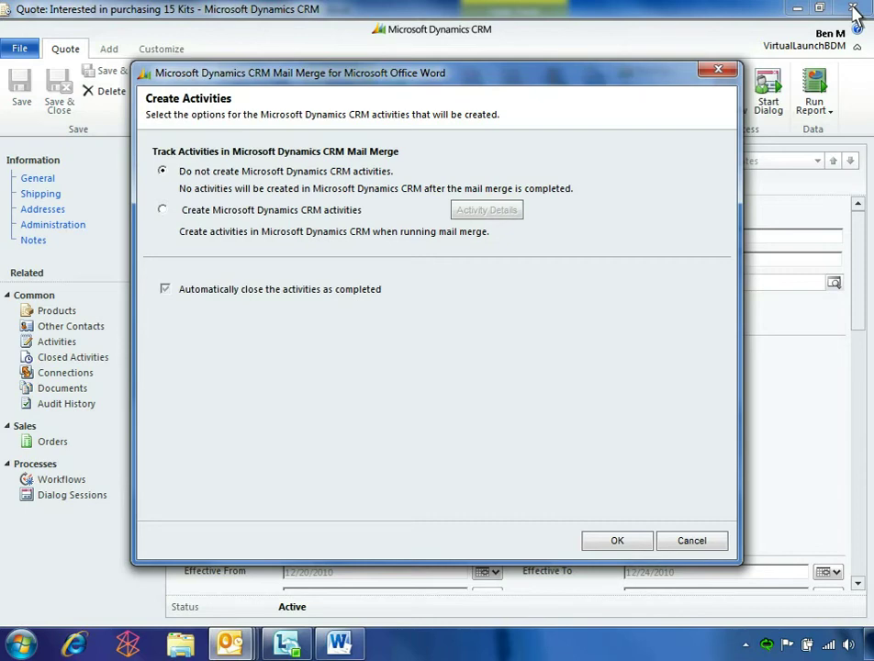
pyautogui.click(163, 211)
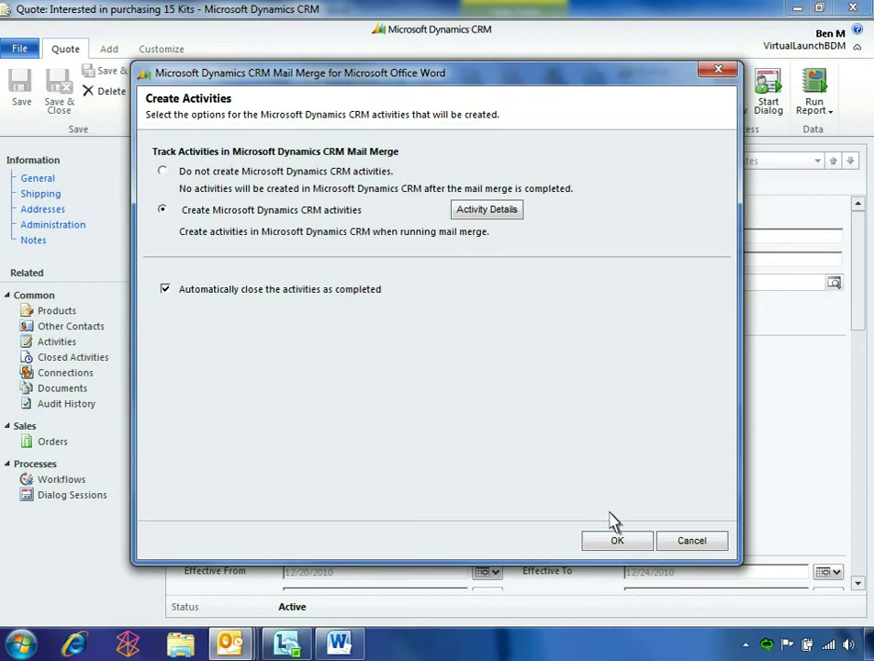
pyautogui.click(620, 543)
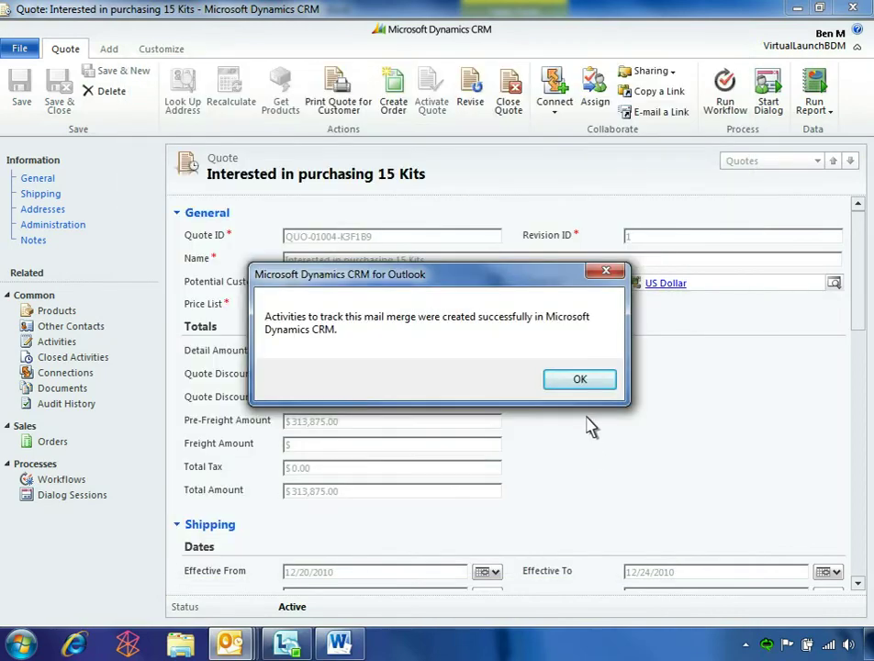
pyautogui.click(582, 383)
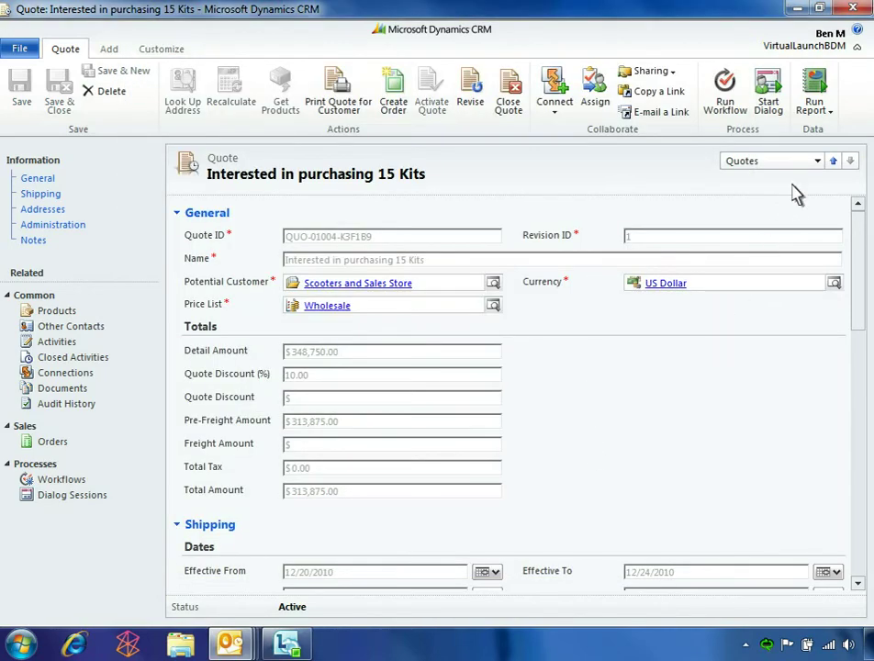
# Close the quote and check the documents stored with the "Interested in purchasing 15 Kits" opportunity.
pyautogui.click(853, 11)
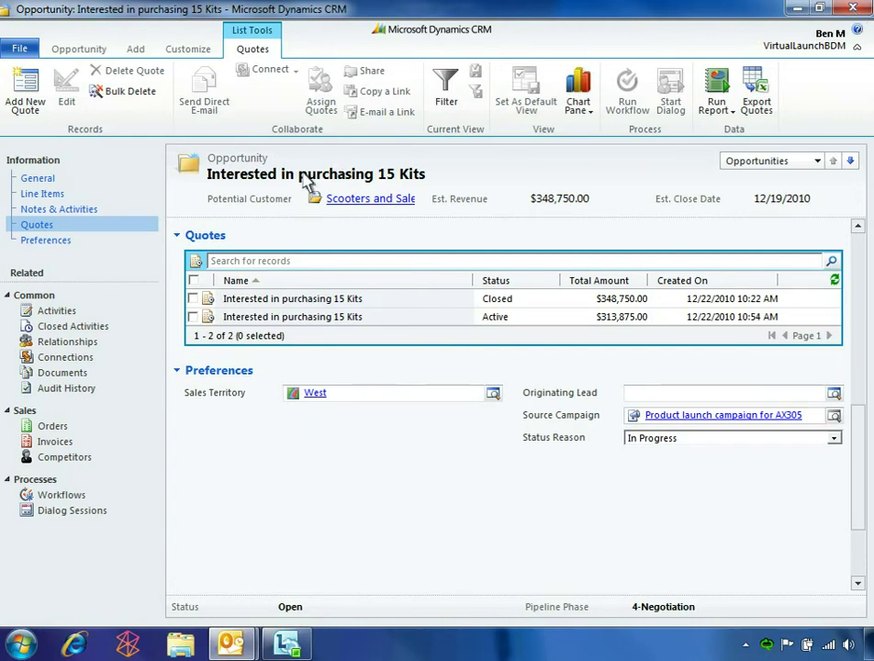
pyautogui.click(64, 373)
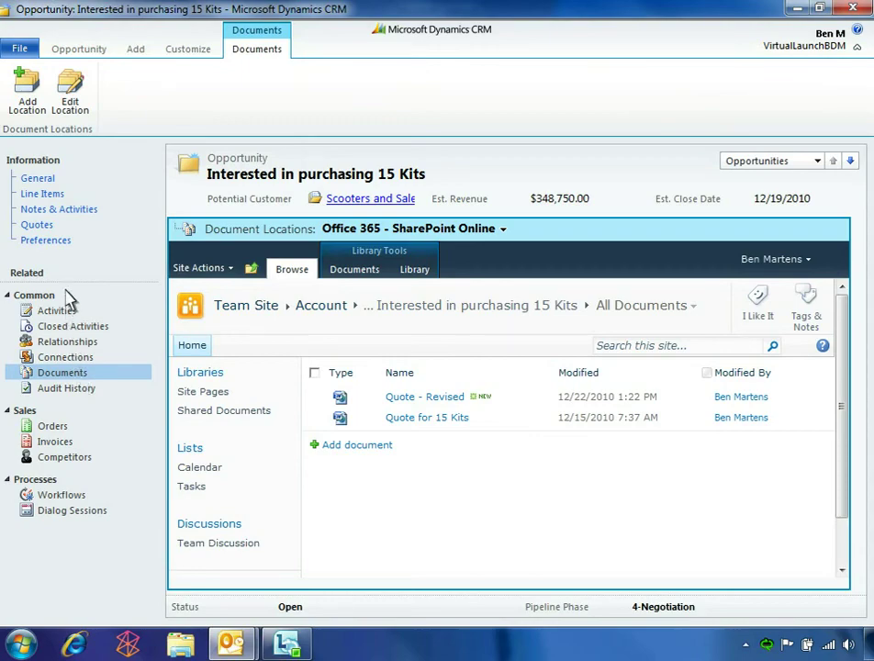
# Create an order from the opportunity's active quote with status Won, closing the opportunity with revenue calculated from quotes.
pyautogui.click(37, 225)
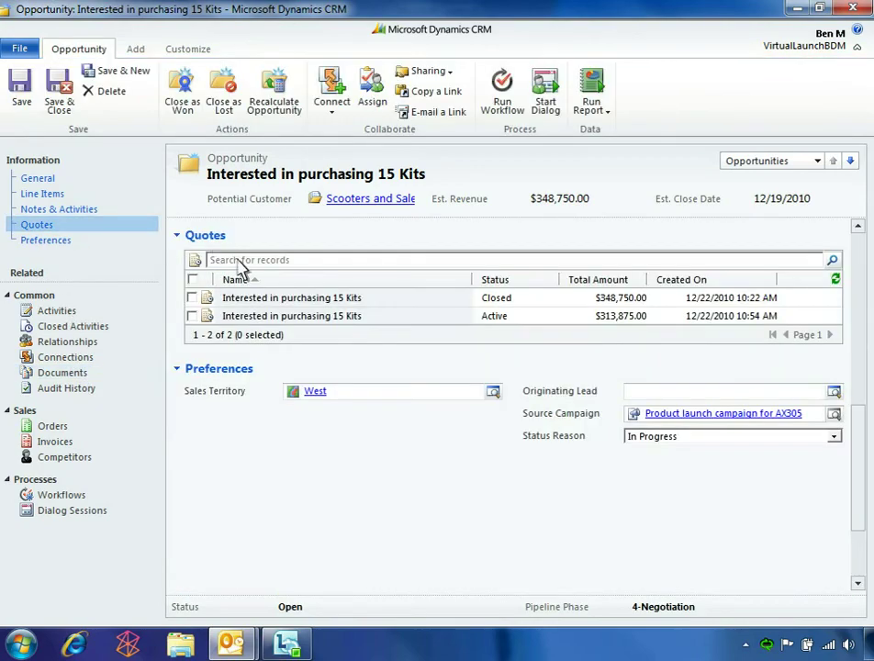
pyautogui.click(347, 318)
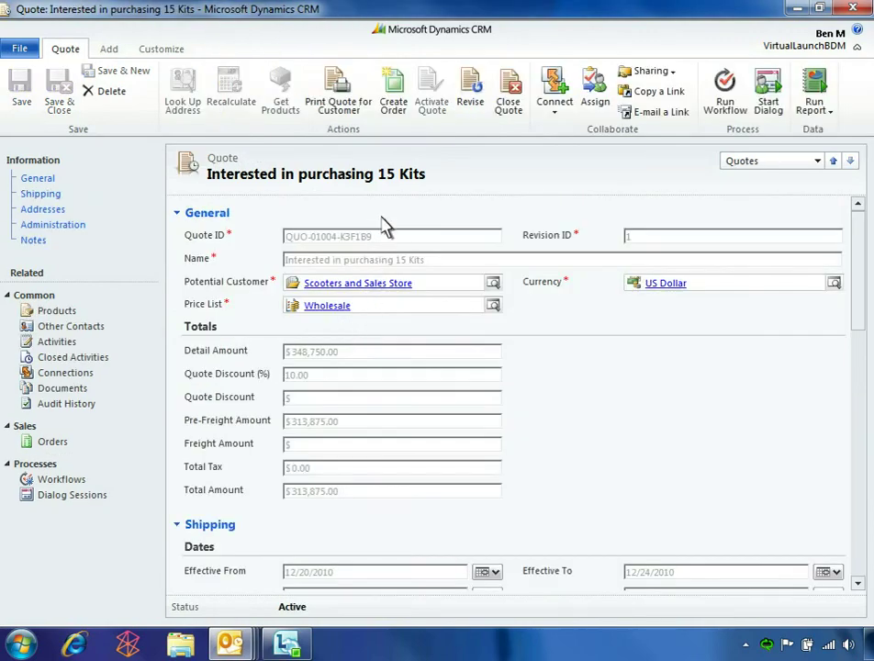
pyautogui.click(397, 97)
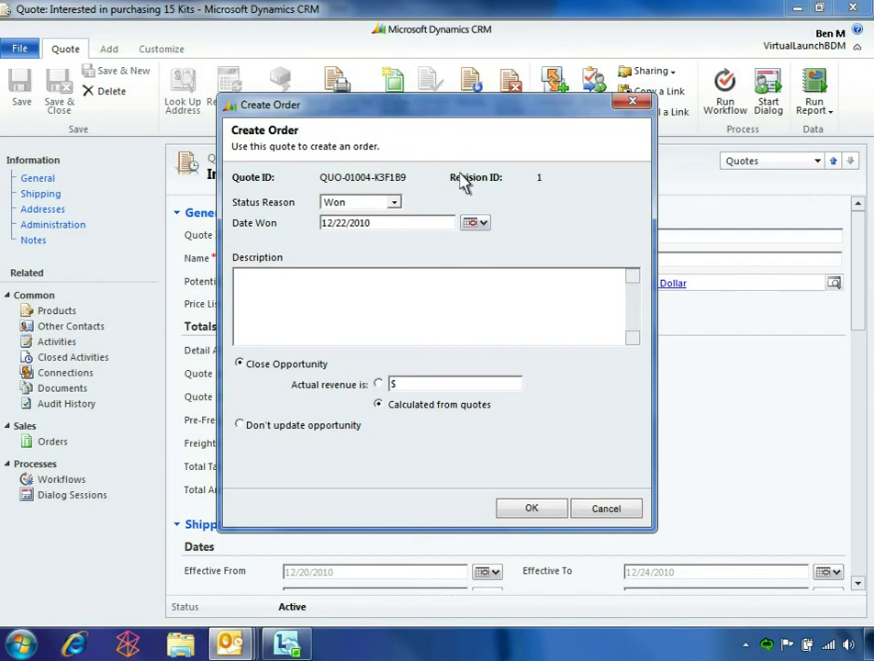
pyautogui.click(533, 510)
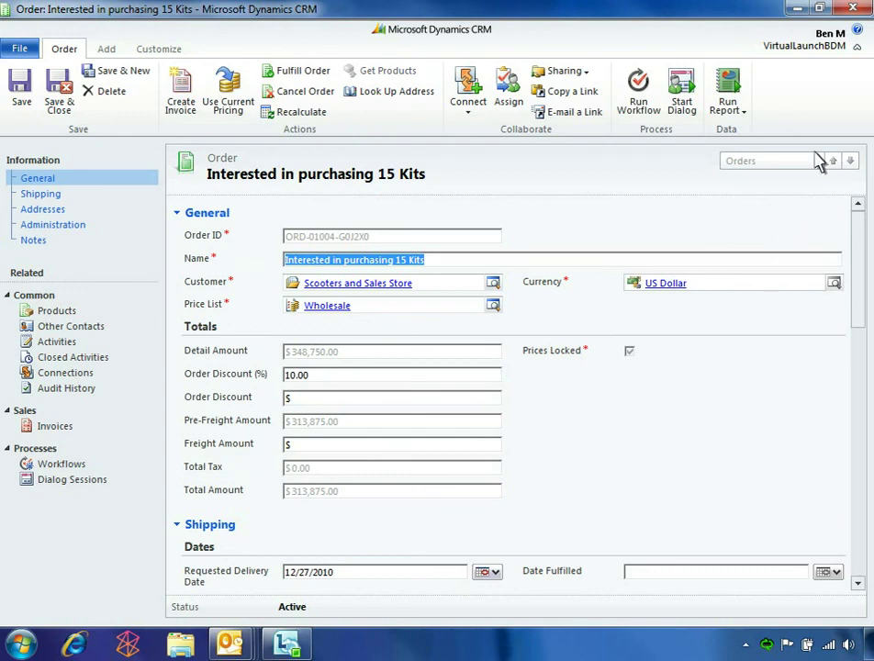
# Close the order and check the Q4-West goal's actual money on the West Region Sales dashboard.
pyautogui.click(852, 11)
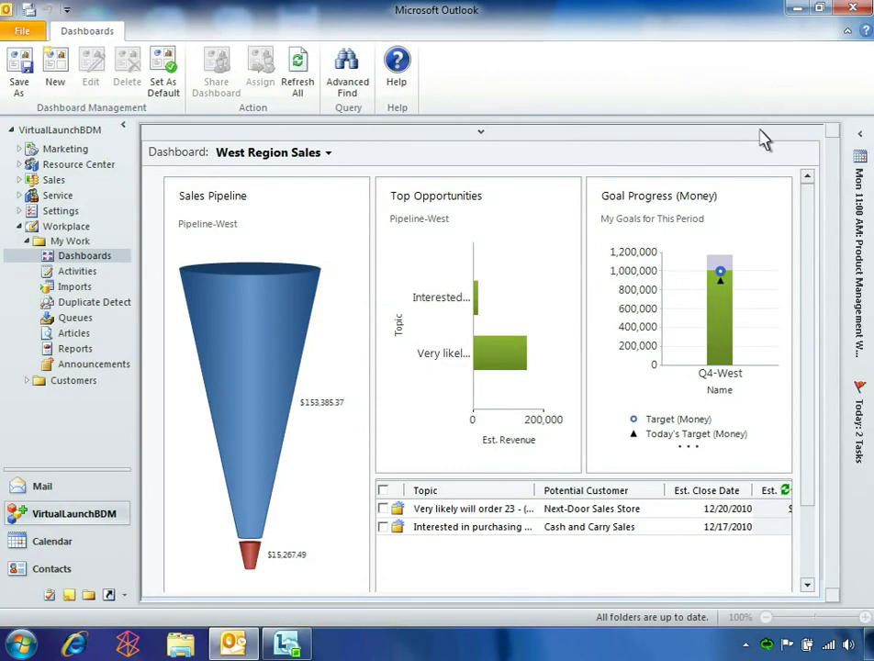
pyautogui.moveTo(721, 310)
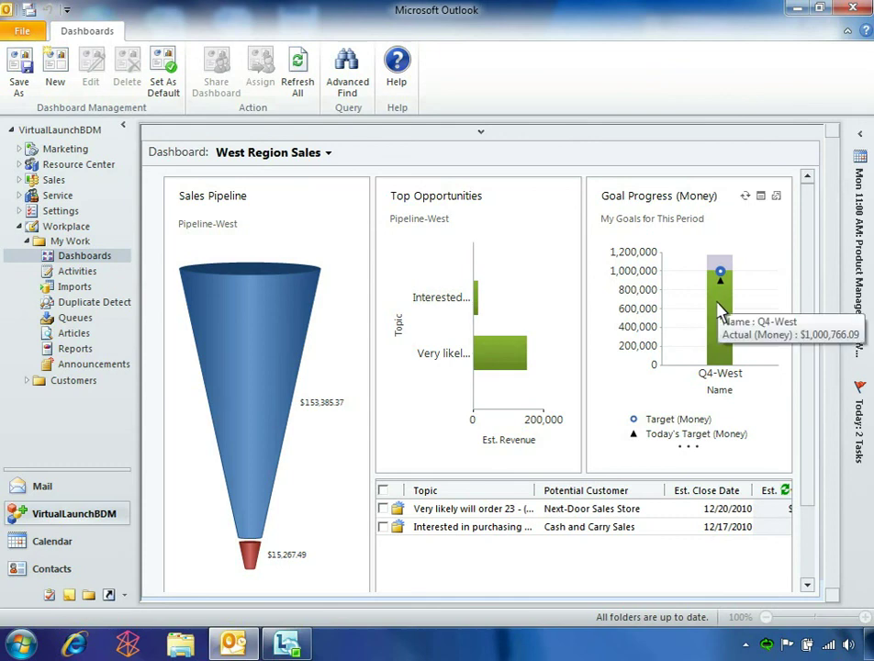